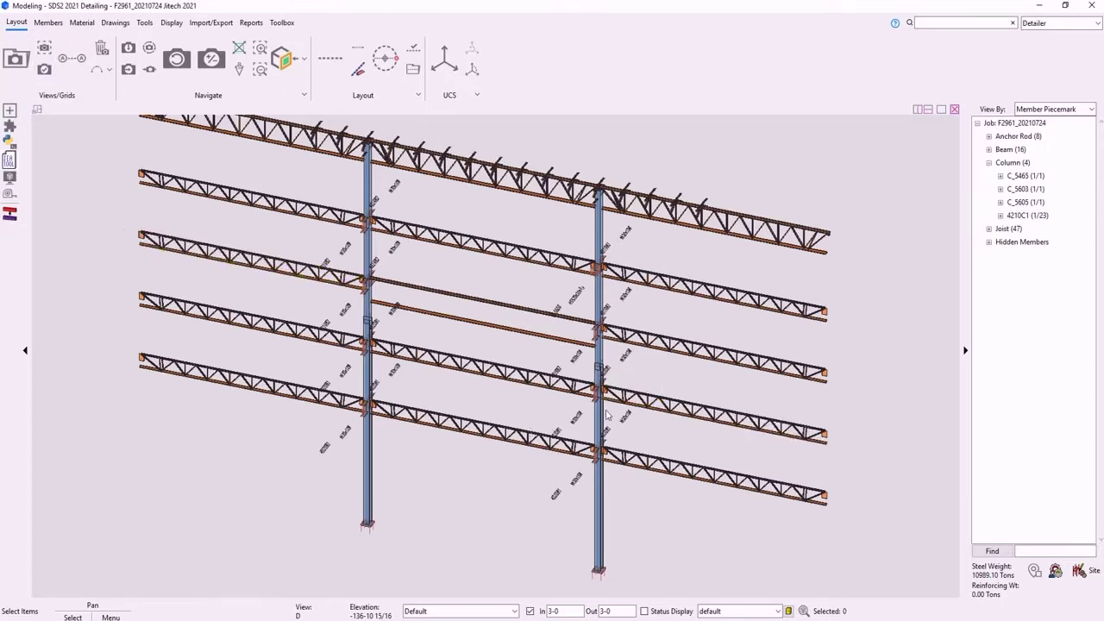
Add the JITECH Multiple-Elevation Stiffeners Component to the column members C_5465 and C_5605.
{"action": "left_click", "coordinate": [598, 371]}
{"action": "left_click", "coordinate": [599, 350], "text": "shift"}
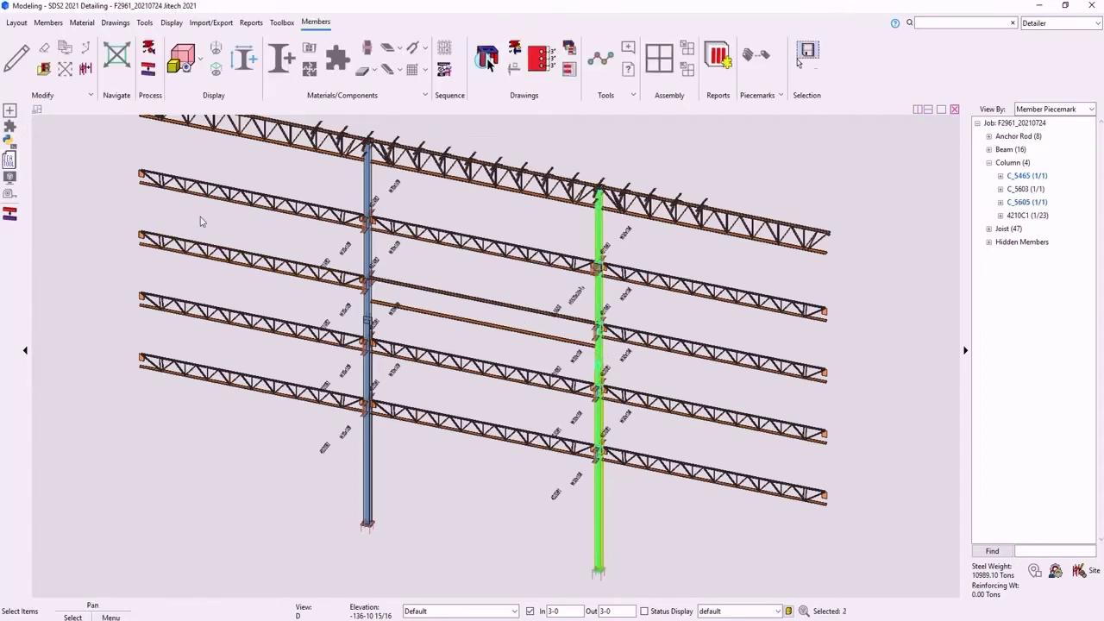
{"action": "left_click", "coordinate": [9, 127]}
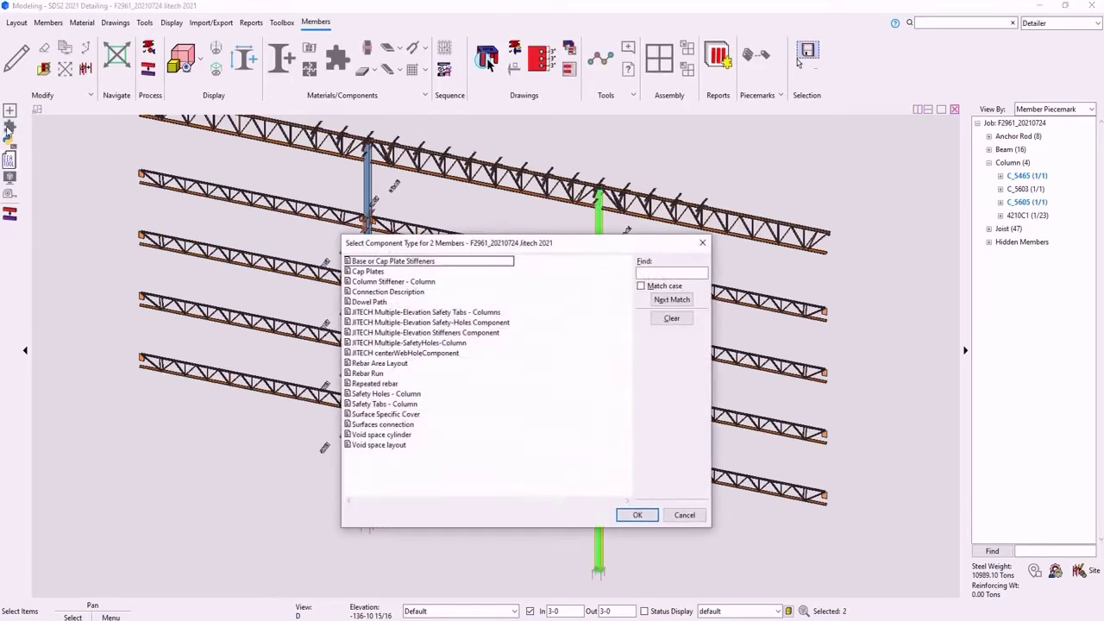
{"action": "left_click", "coordinate": [423, 334]}
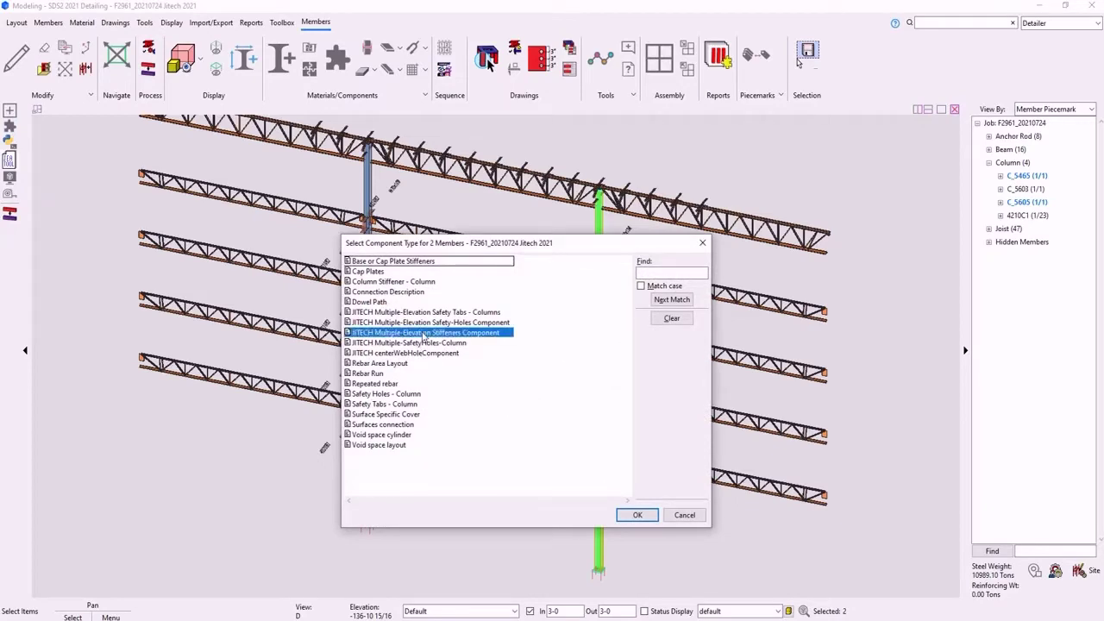
{"action": "left_click", "coordinate": [637, 515]}
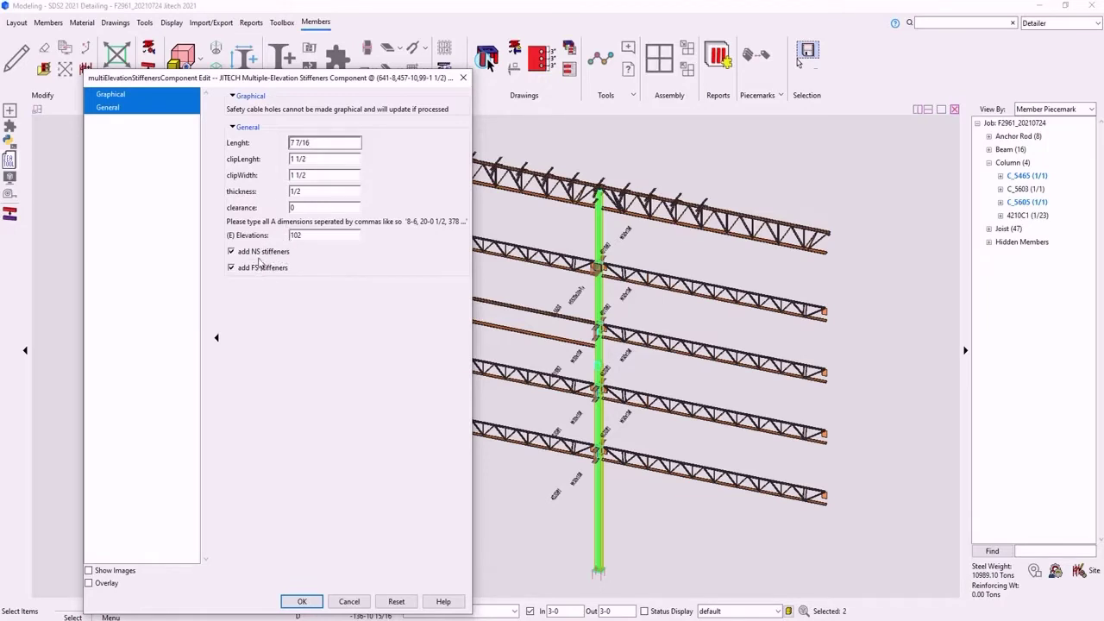
Set the stiffener elevations to 102-0,156-0 and apply the component to both column members.
{"action": "double_click", "coordinate": [316, 236]}
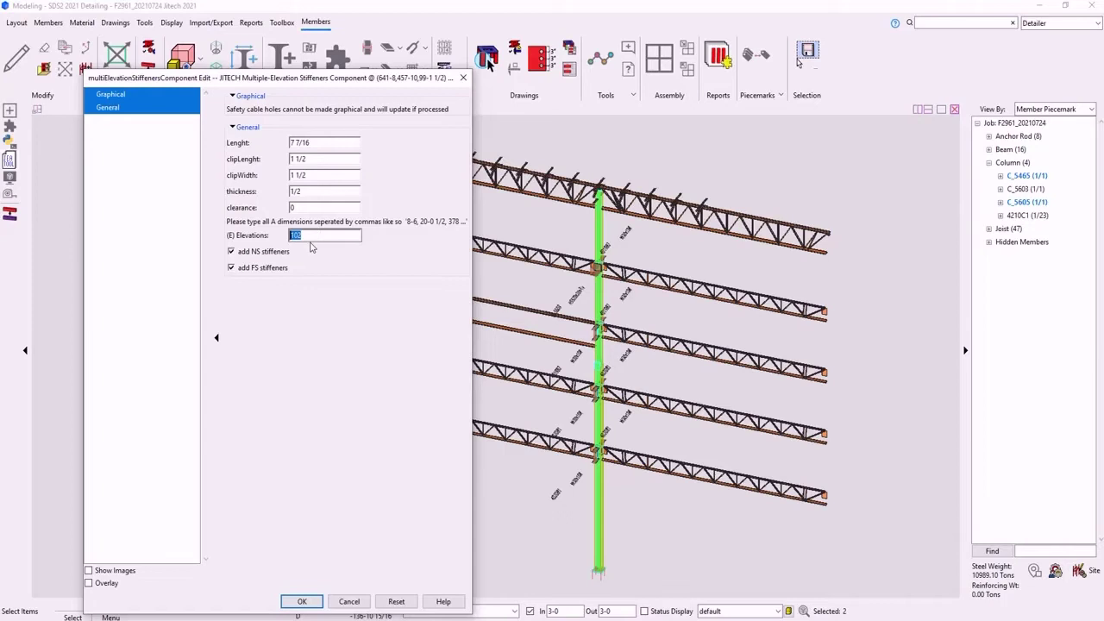
{"action": "left_click", "coordinate": [308, 237]}
{"action": "type", "text": "55-12"}
{"action": "key", "text": "BackSpace"}
{"action": "key", "text": "BackSpace"}
{"action": "key", "text": "BackSpace"}
{"action": "key", "text": "BackSpace"}
{"action": "type", "text": "6-0"}
{"action": "double_click", "coordinate": [304, 234]}
{"action": "left_click", "coordinate": [304, 234]}
{"action": "type", "text": "-0"}
{"action": "left_click", "coordinate": [301, 601]}
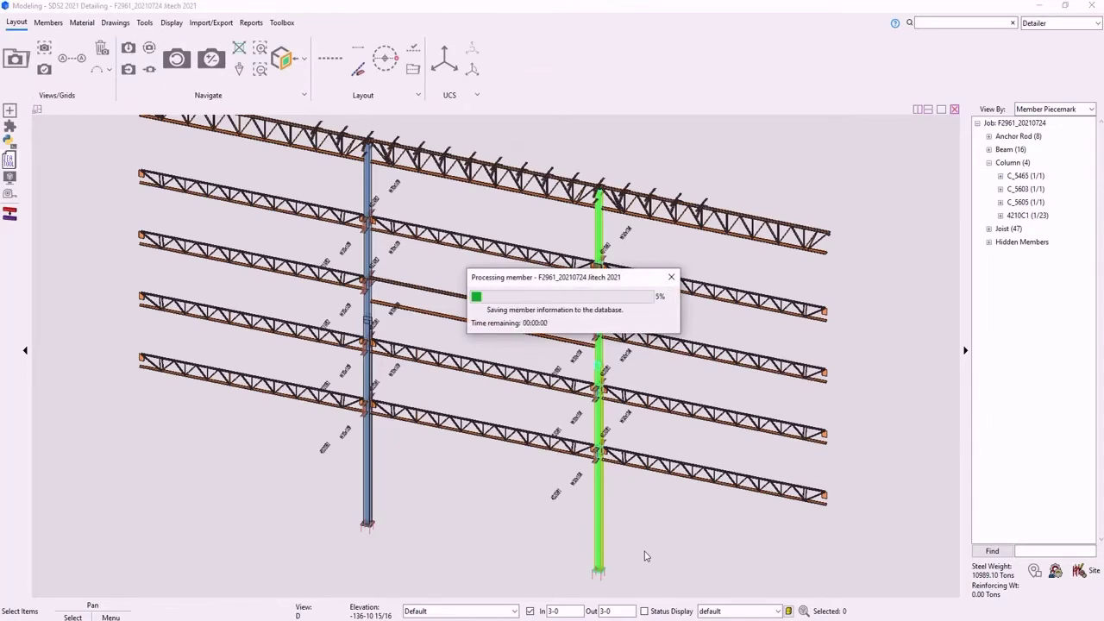
Edit the stiffener component near the base of column C_5465 so that it no longer adds NS stiffeners.
{"action": "scroll", "coordinate": [605, 567], "scroll_direction": "up", "scroll_amount": 2}
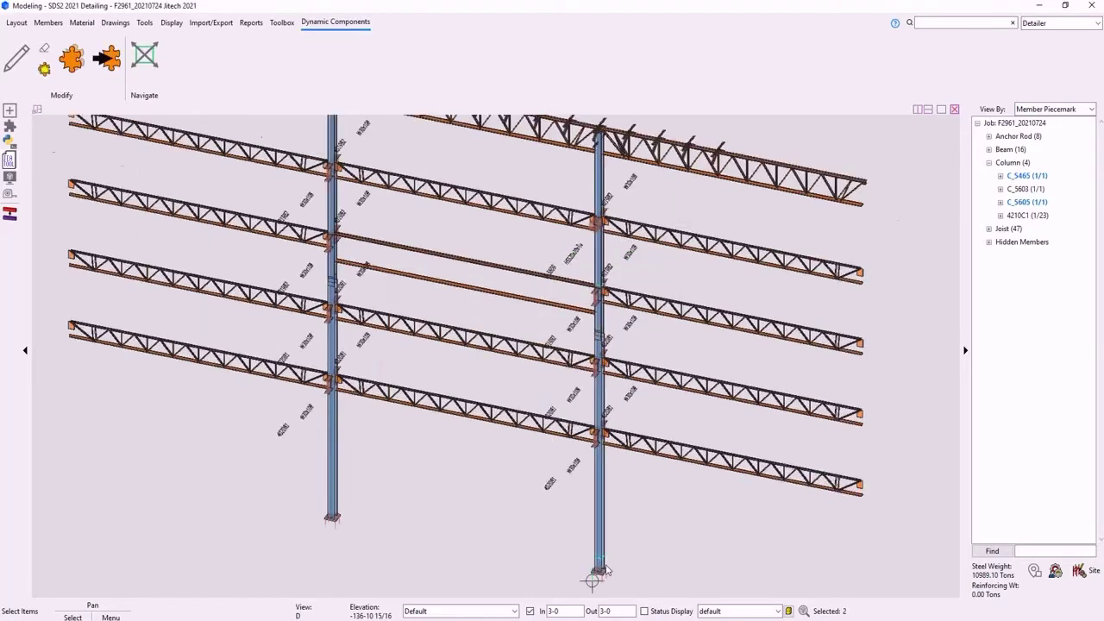
{"action": "scroll", "coordinate": [605, 570], "scroll_direction": "up", "scroll_amount": 6}
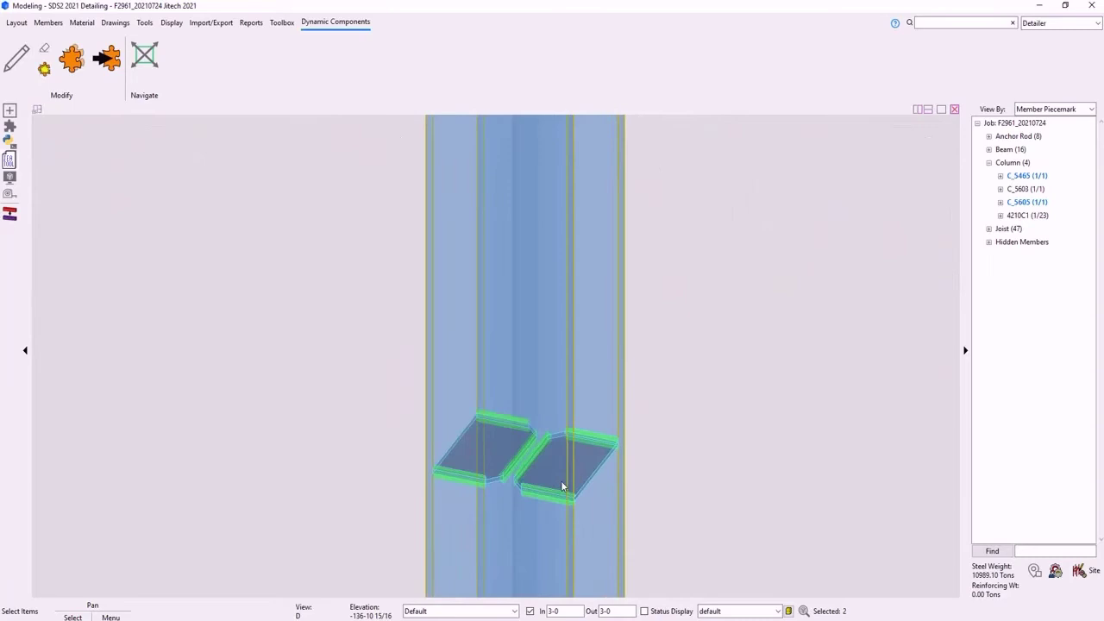
{"action": "mouse_move", "coordinate": [561, 473]}
{"action": "middle_mouse_down"}
{"action": "mouse_move", "coordinate": [394, 466]}
{"action": "mouse_move", "coordinate": [623, 478]}
{"action": "mouse_move", "coordinate": [556, 491]}
{"action": "middle_mouse_up"}
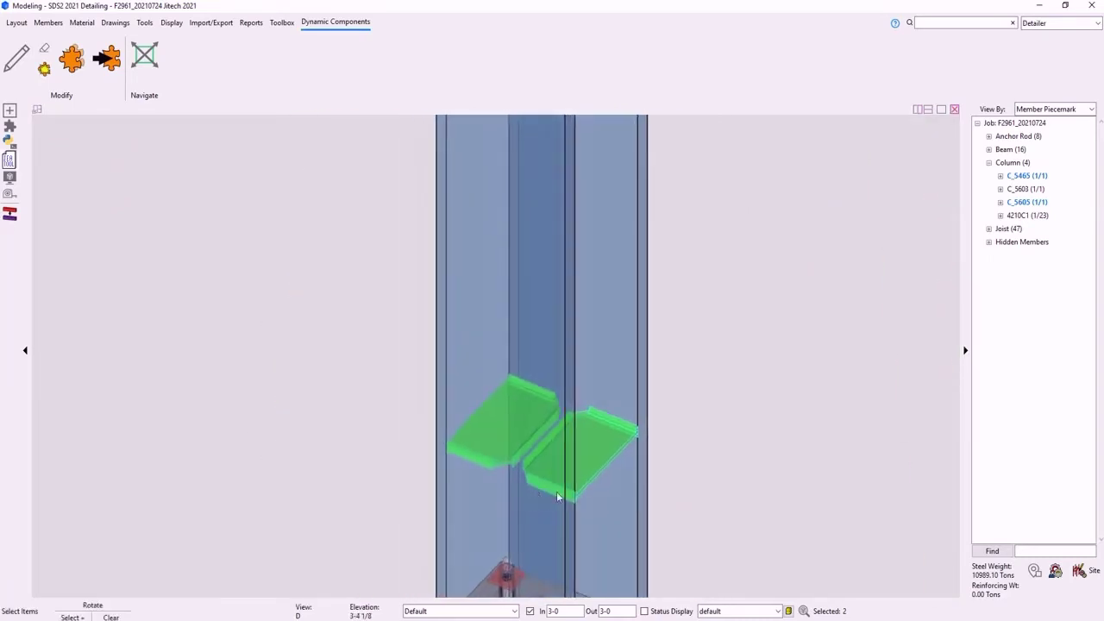
{"action": "left_click", "coordinate": [769, 474]}
{"action": "double_click", "coordinate": [585, 432]}
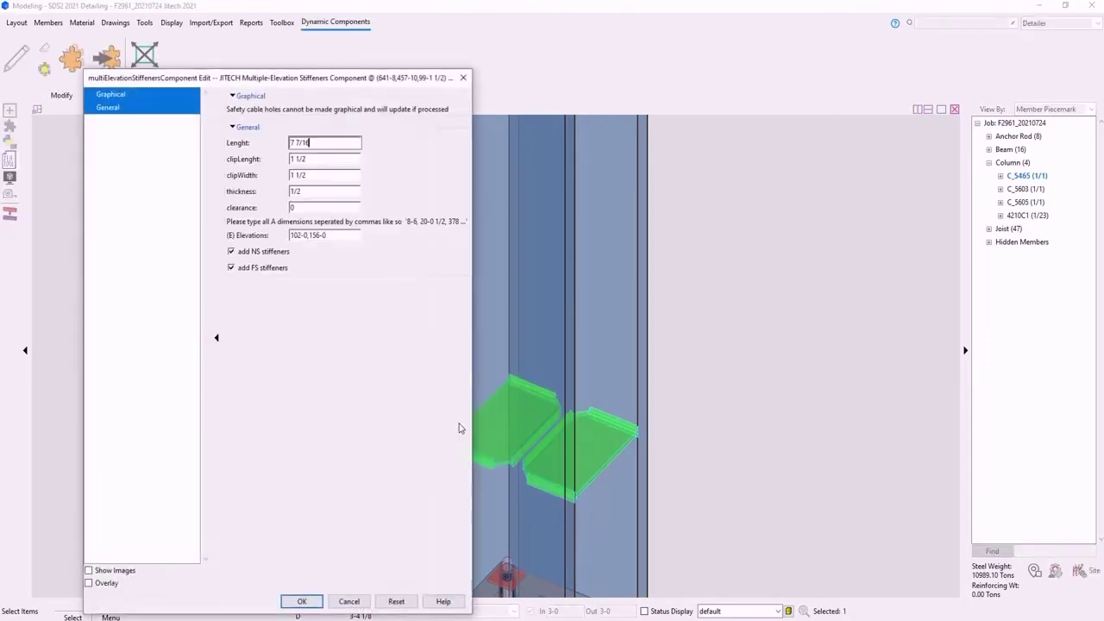
{"action": "left_click", "coordinate": [262, 253]}
{"action": "left_click", "coordinate": [302, 601]}
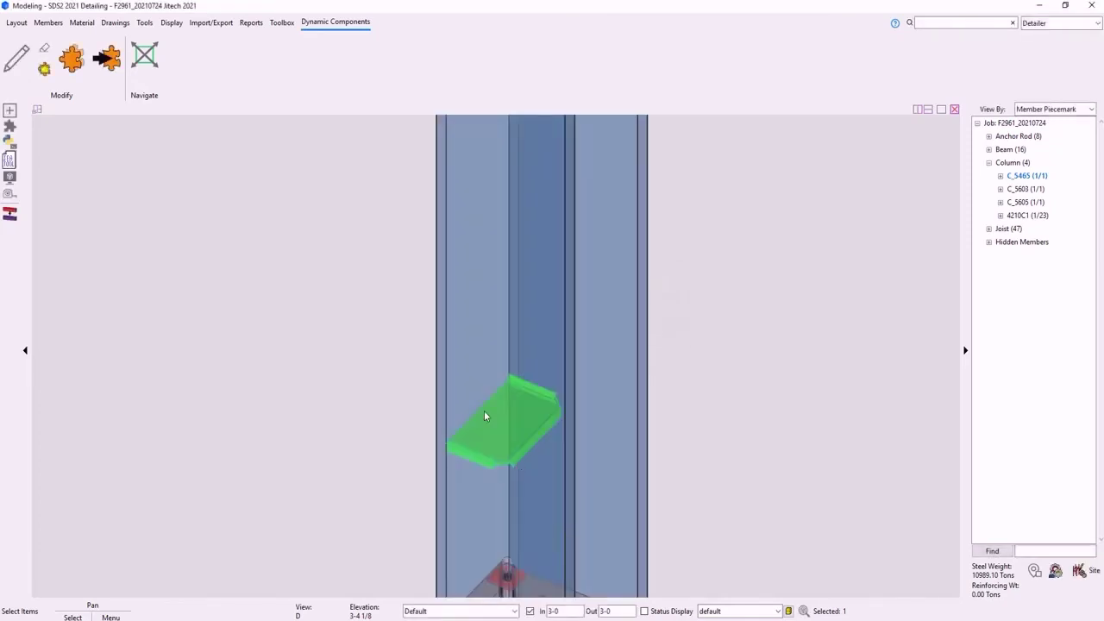
Examine the stiffeners higher up the column, around the HSS20x20x3/4 beam connection.
{"action": "scroll", "coordinate": [487, 421], "scroll_direction": "down", "scroll_amount": 8}
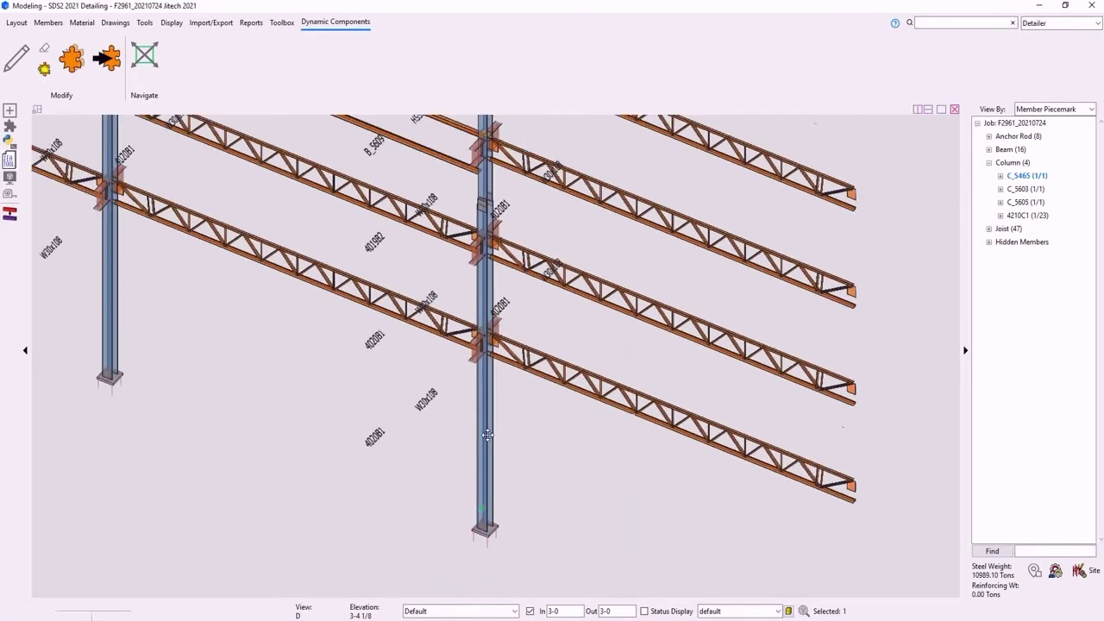
{"action": "scroll", "coordinate": [488, 494], "scroll_direction": "up", "scroll_amount": 5}
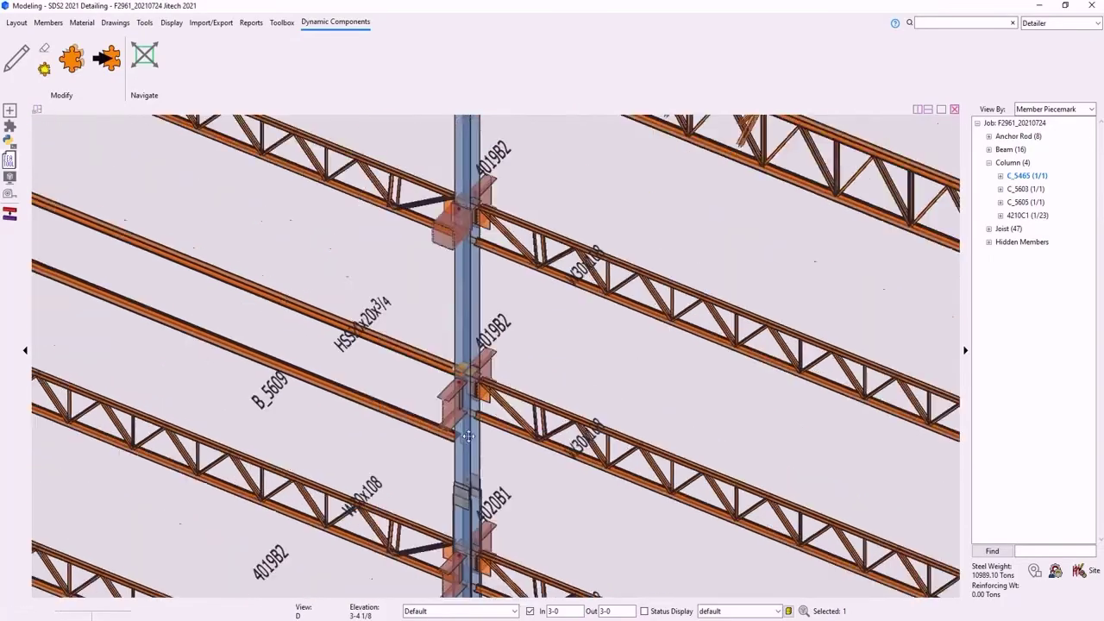
{"action": "scroll", "coordinate": [469, 389], "scroll_direction": "up", "scroll_amount": 5}
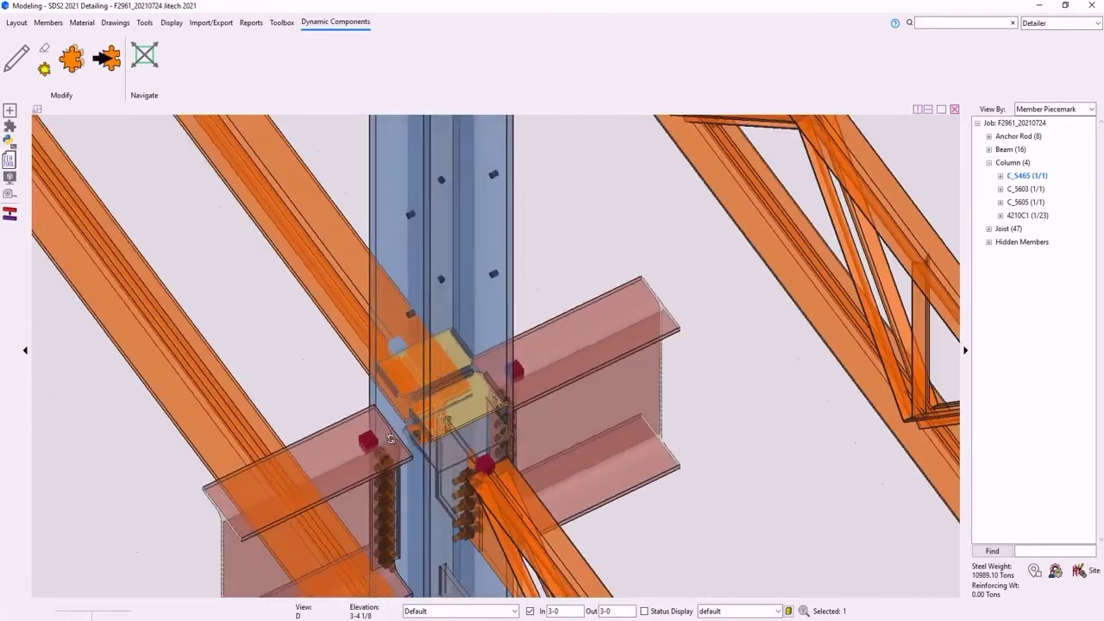
{"action": "middle_click_drag", "start_coordinate": [390, 439], "coordinate": [485, 419]}
{"action": "scroll", "coordinate": [486, 419], "scroll_direction": "down", "scroll_amount": 8}
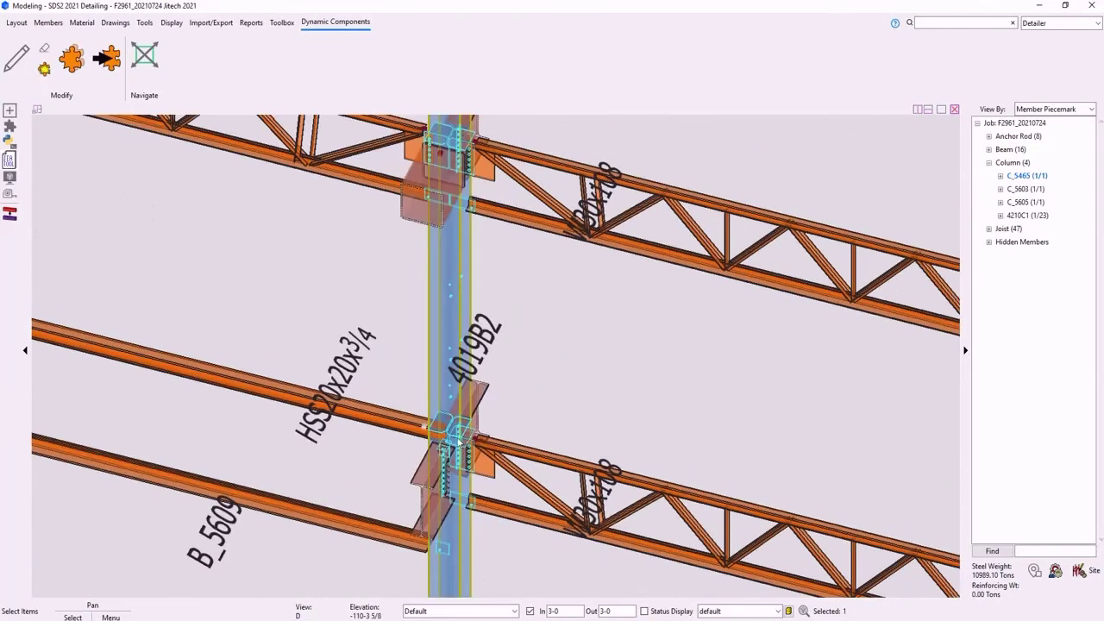
{"action": "middle_click_drag", "start_coordinate": [454, 506], "coordinate": [430, 454]}
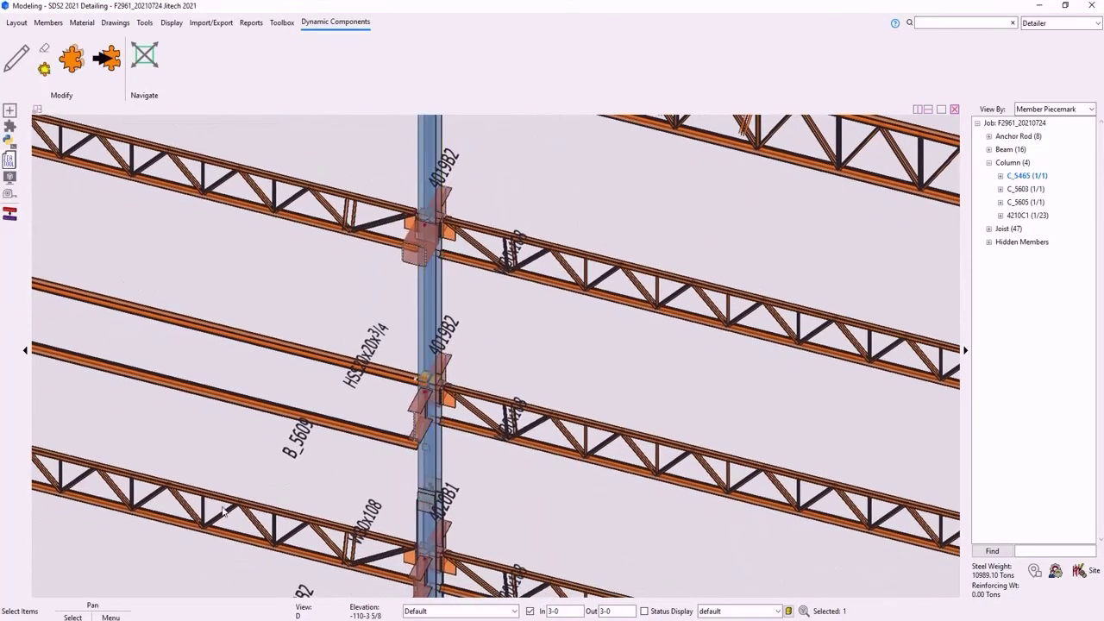